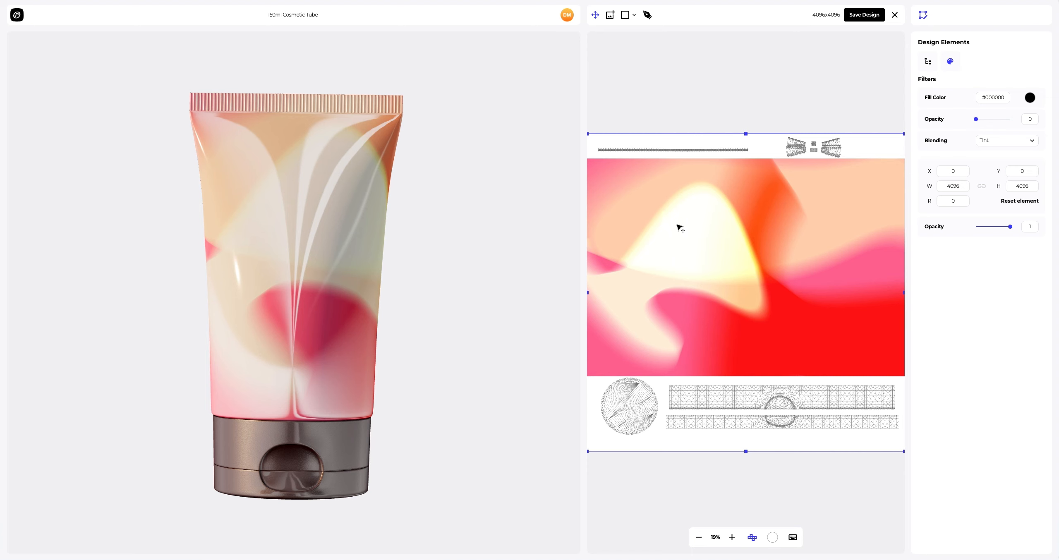
Shift the gradient artwork to about X 27, Y -16, try a lower opacity before returning it to 1, and save the design.
drag(677, 219, 679, 244)
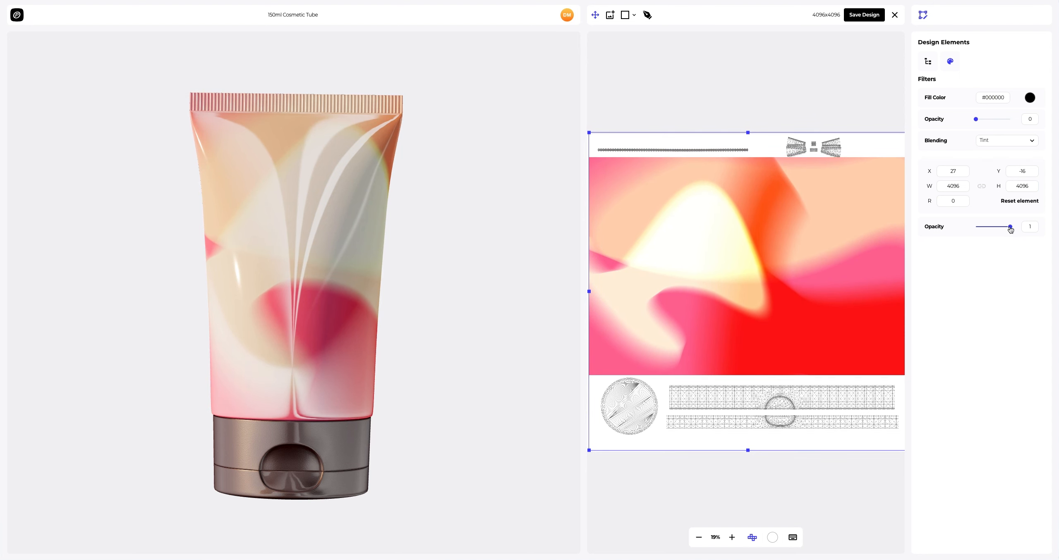
drag(1010, 229, 990, 229)
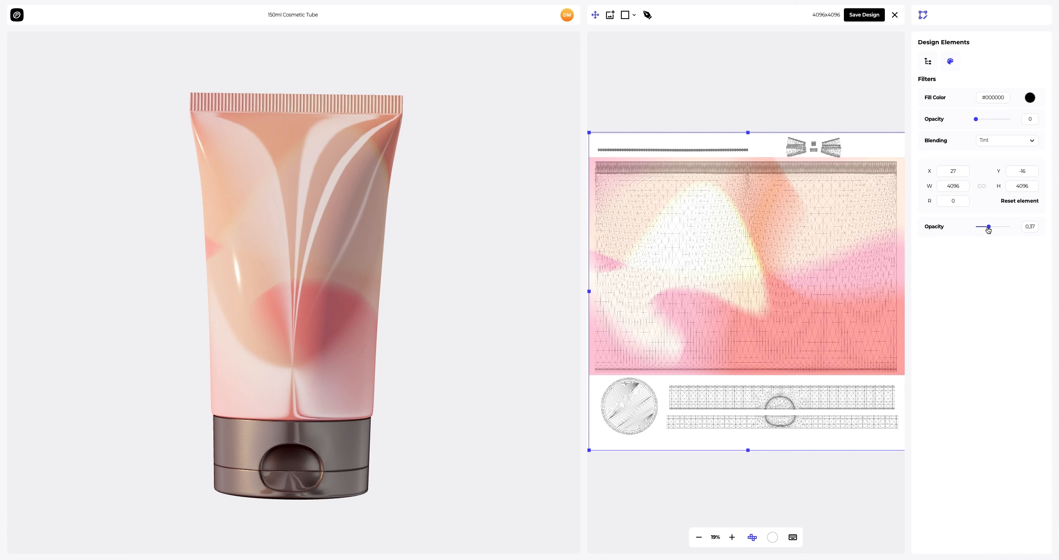
drag(989, 227, 1013, 231)
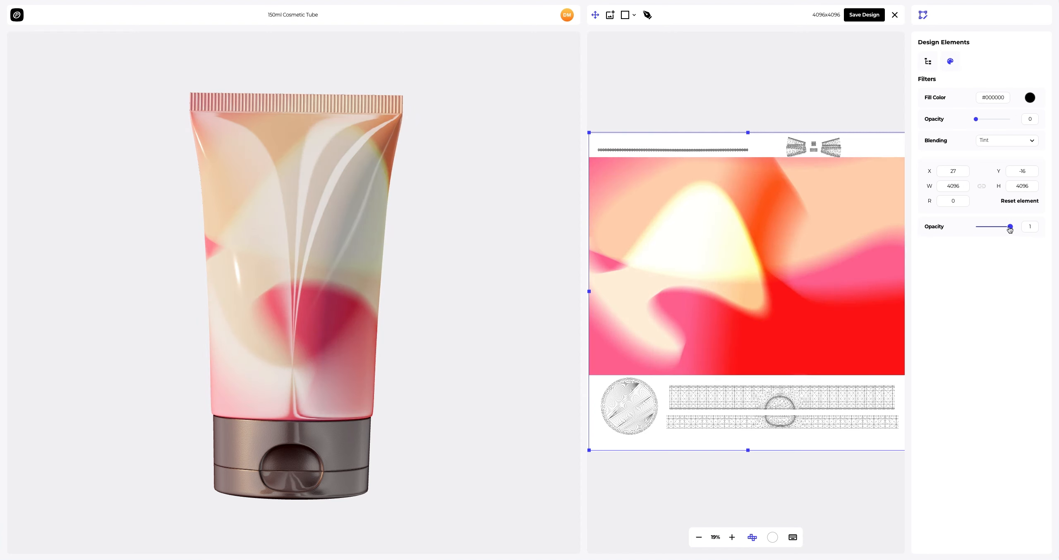
click(862, 15)
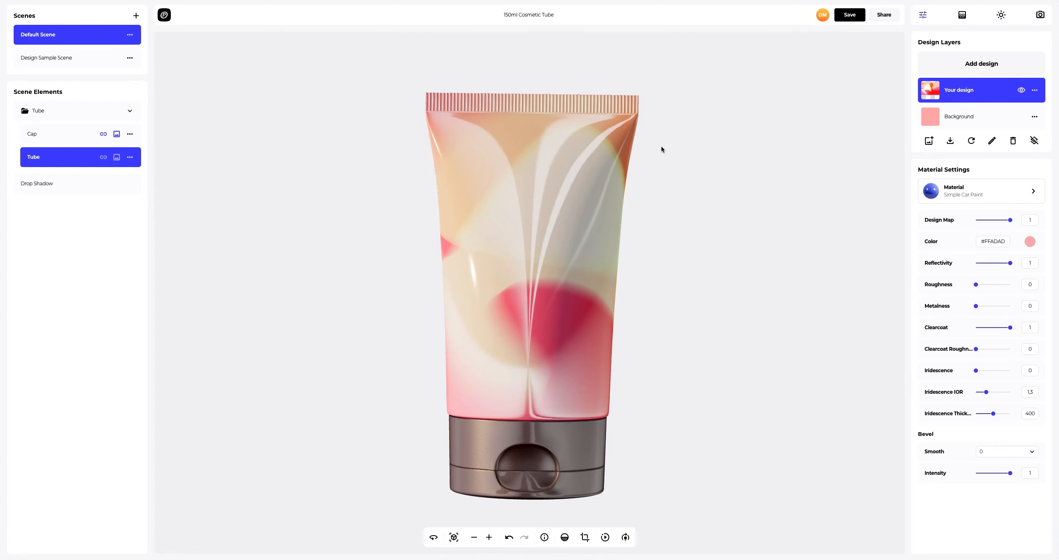
Add 150ml.png as a second design layer on the tube, check it on the model and save the design.
drag(660, 146, 614, 278)
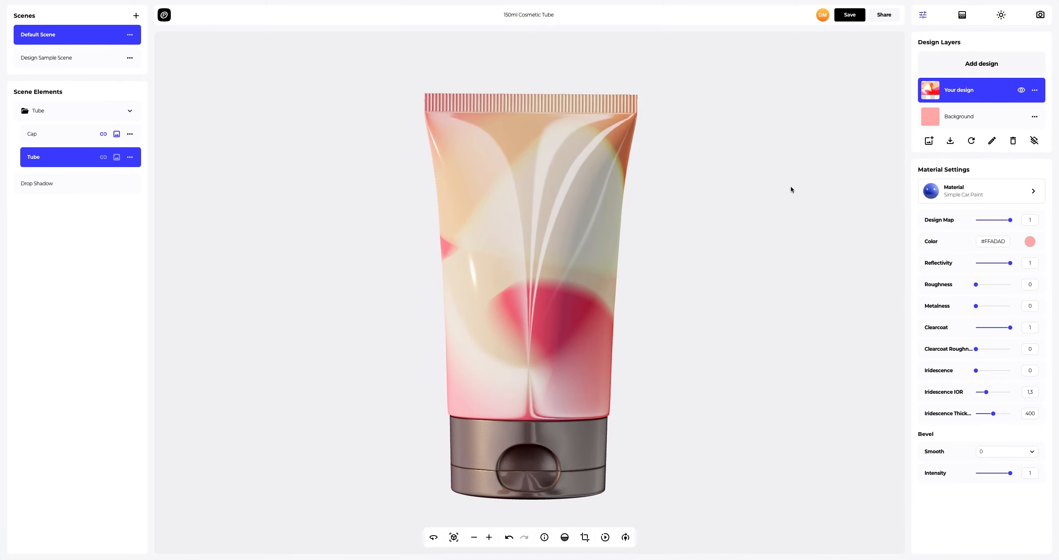
click(972, 64)
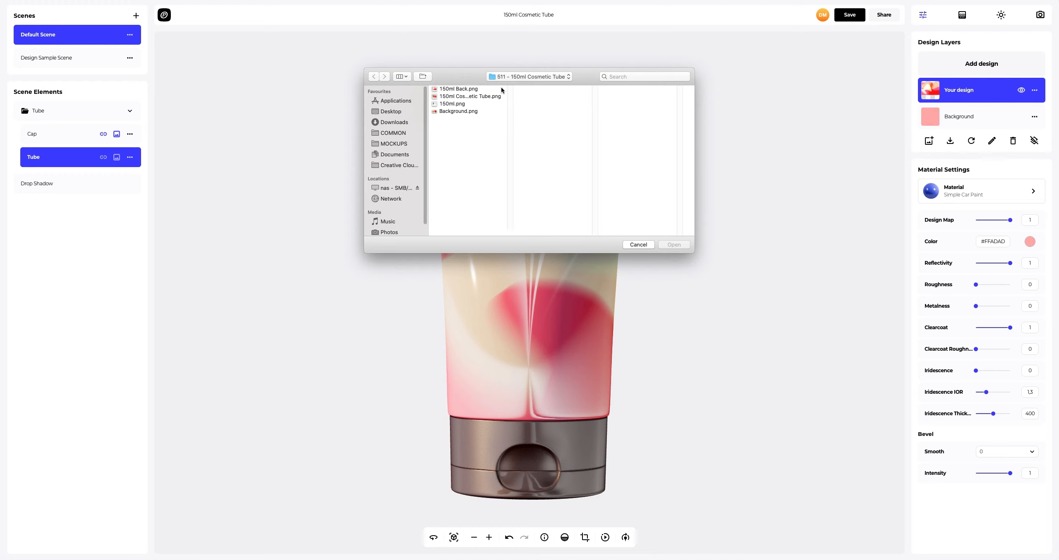
click(450, 104)
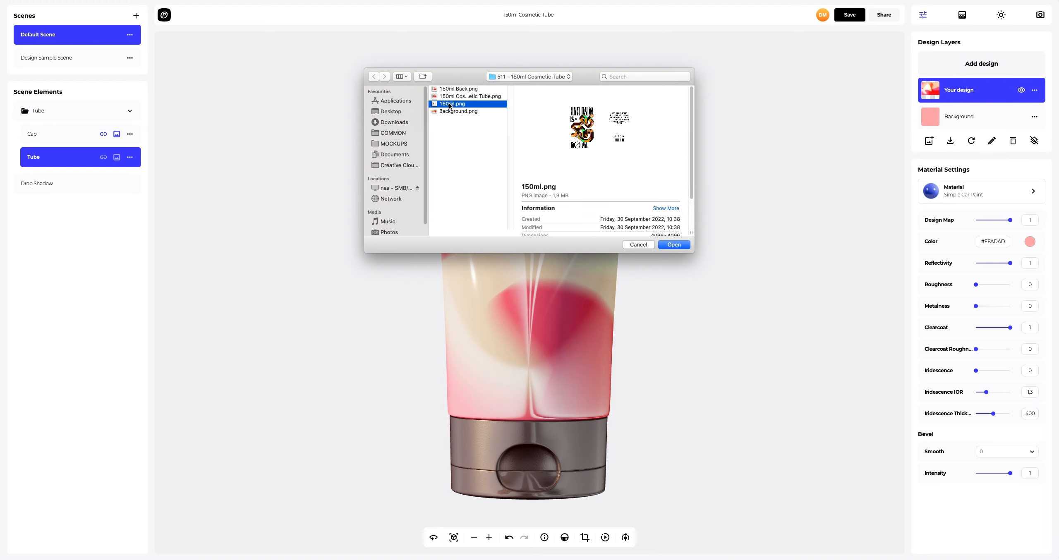
click(682, 248)
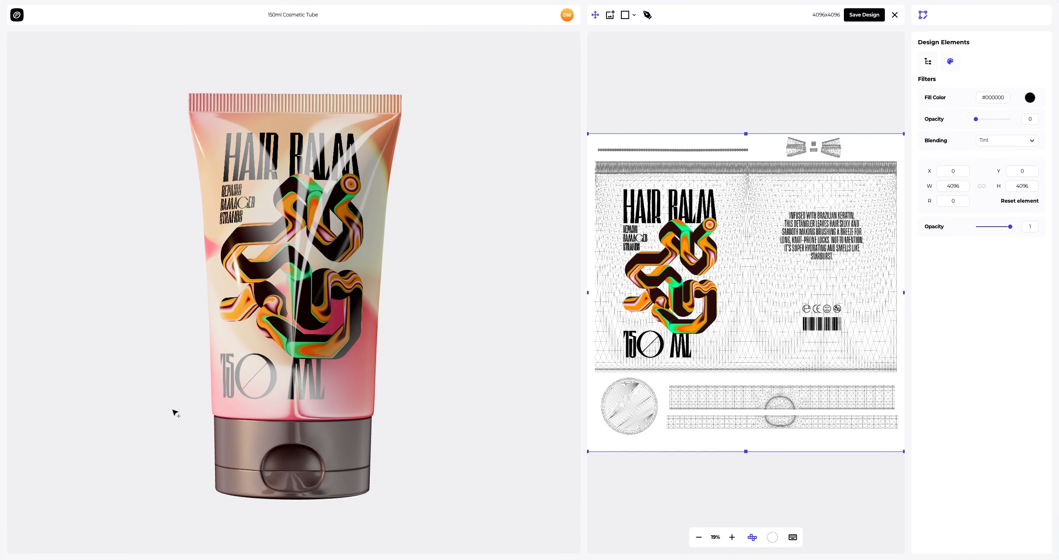
drag(174, 411, 200, 354)
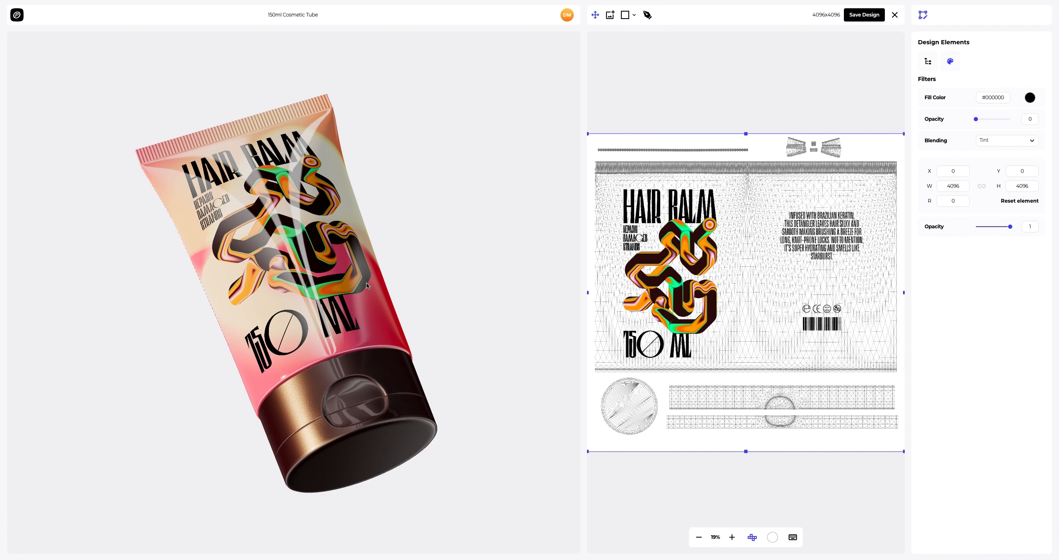
click(855, 16)
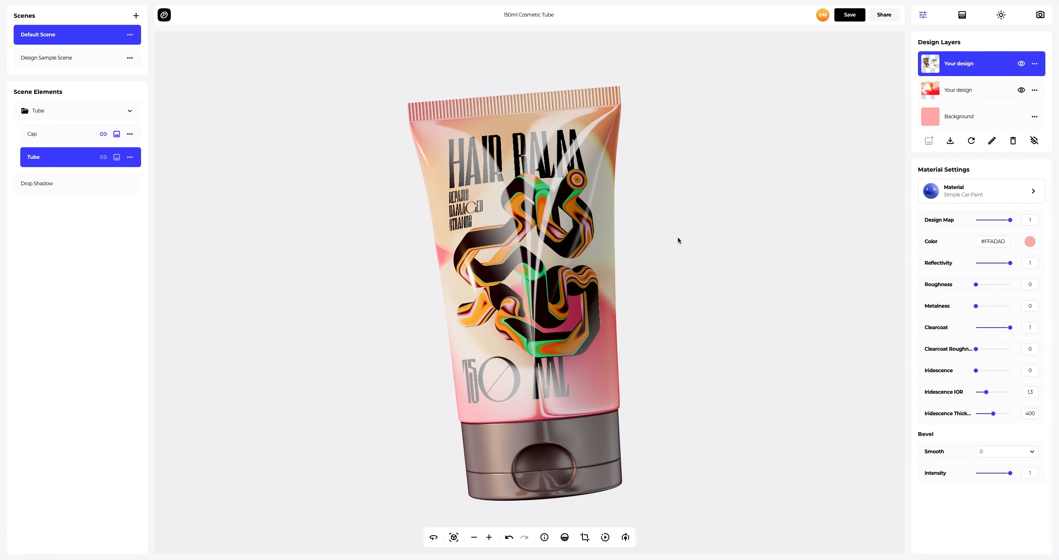
Reduce the Design Map strength of the tube's gradient layer to about 0.51.
scroll(559, 228, up, 5)
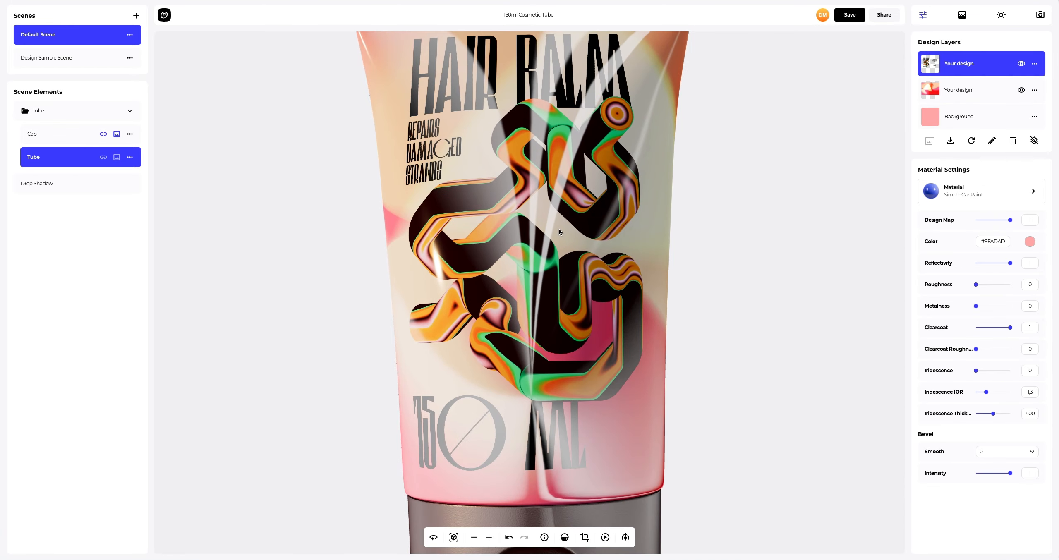
scroll(559, 228, up, 3)
right_drag(610, 154, 612, 301)
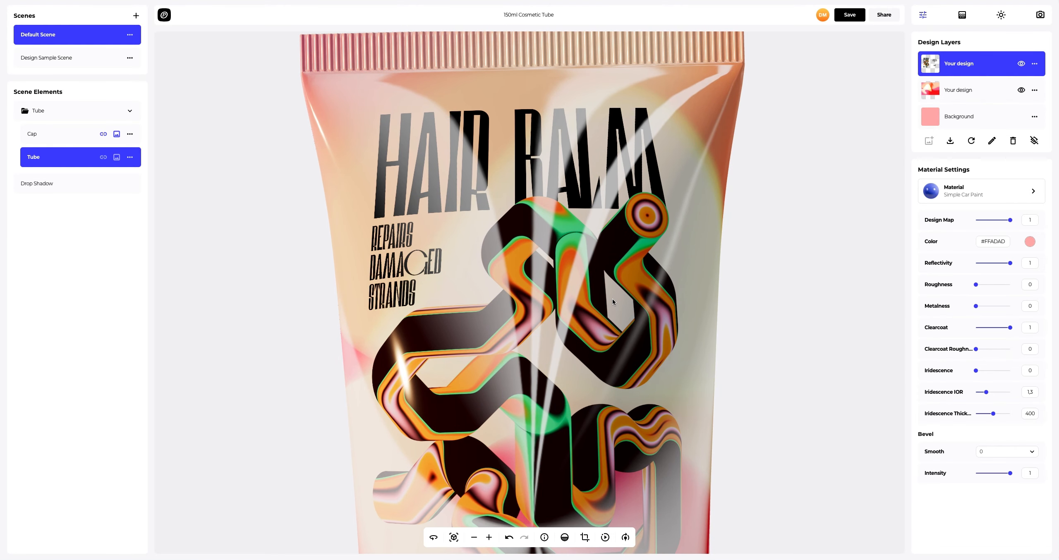
click(981, 94)
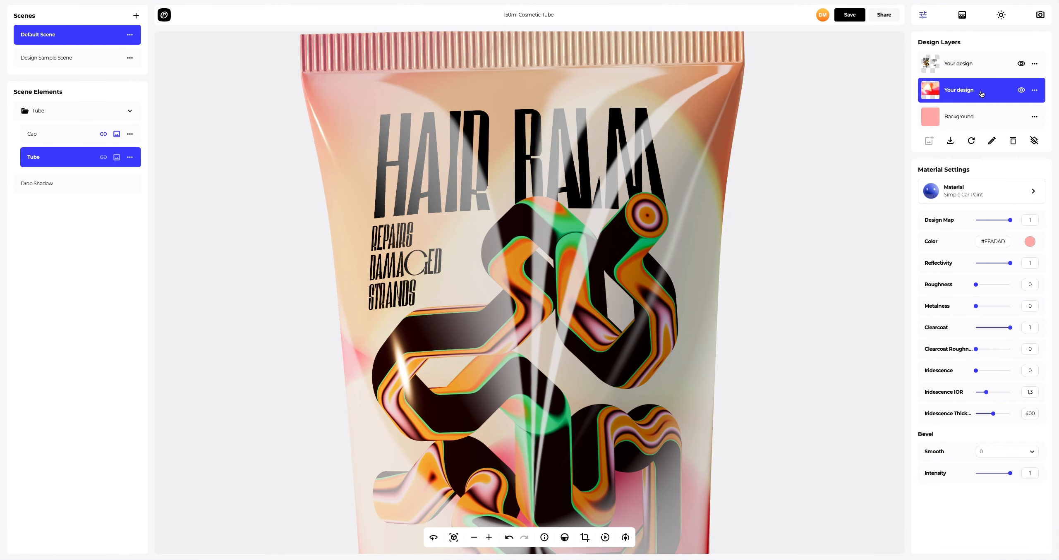
mouse_move(1010, 219)
mouse_down()
mouse_move(984, 223)
mouse_move(994, 223)
mouse_up()
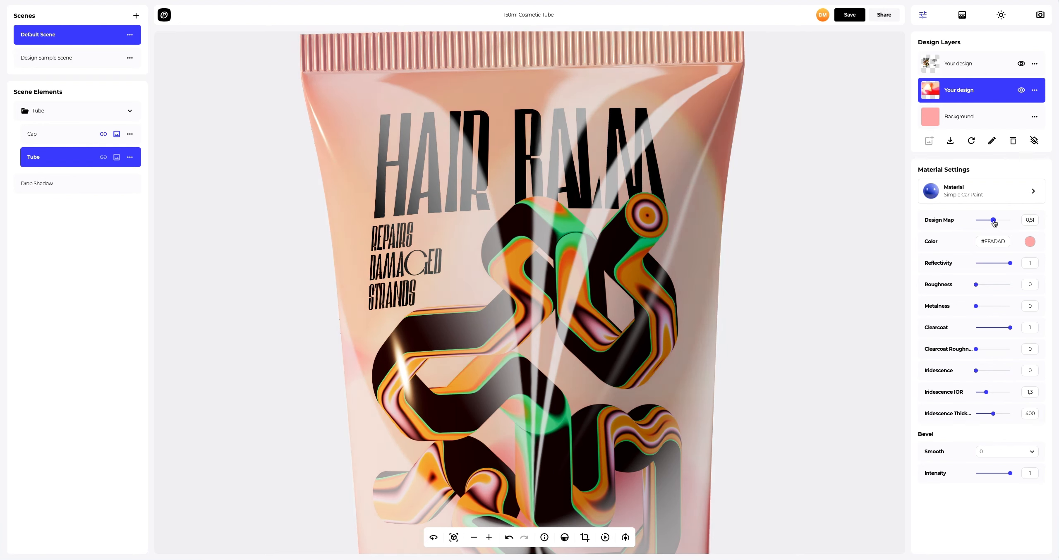
Apply the Glossy Plastic material from the Plastic category to the Hair Balm label layer.
click(976, 67)
click(977, 192)
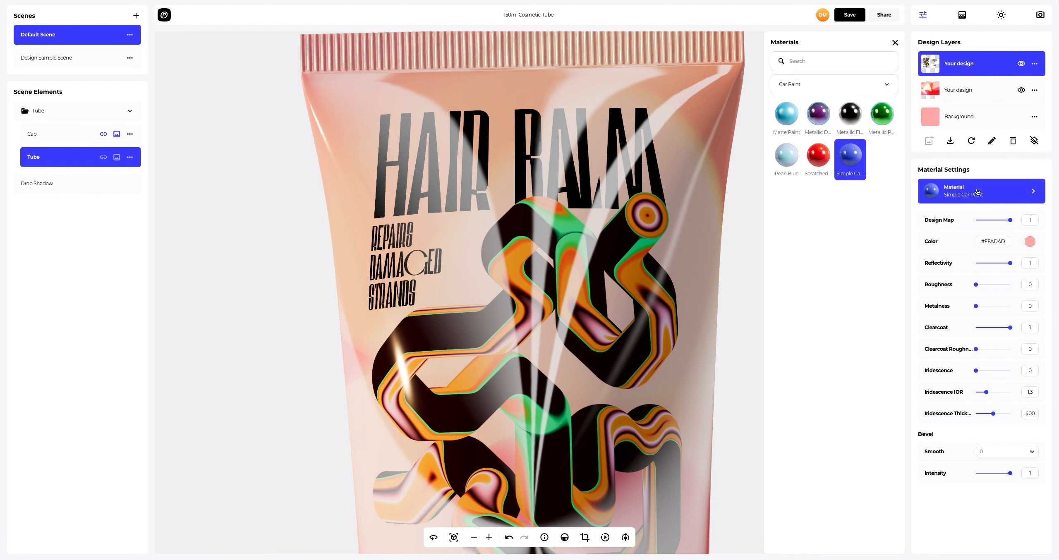
click(803, 85)
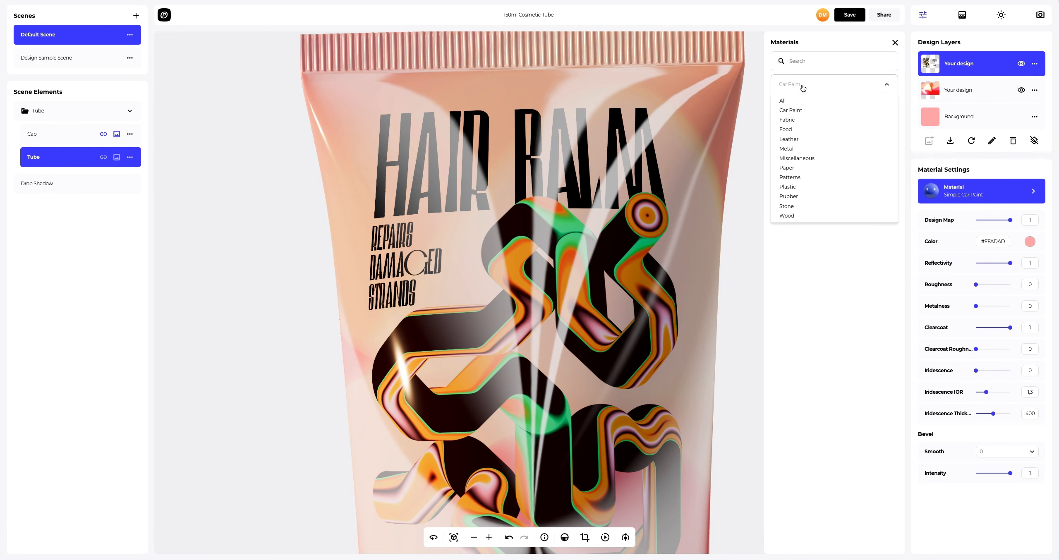
click(799, 187)
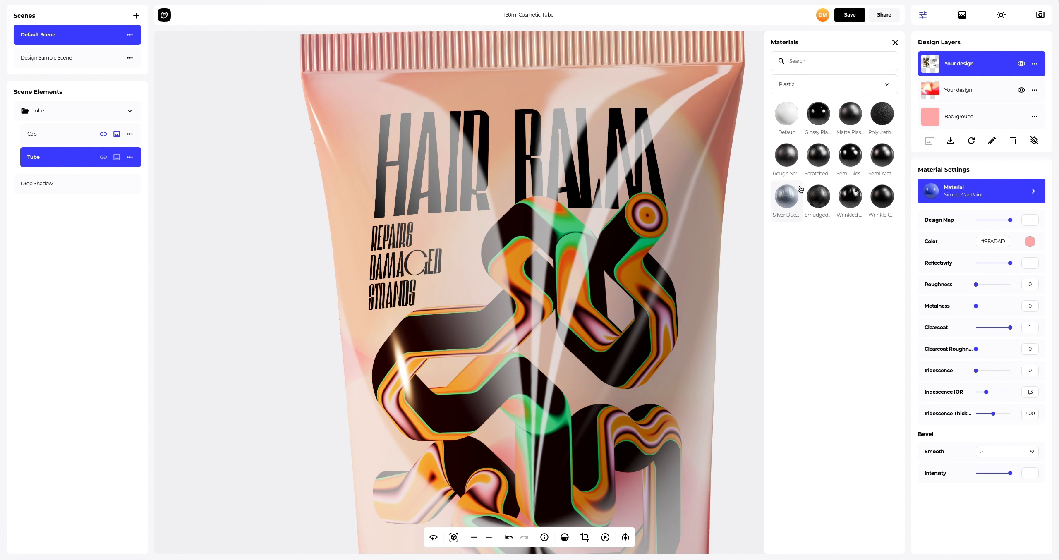
click(818, 118)
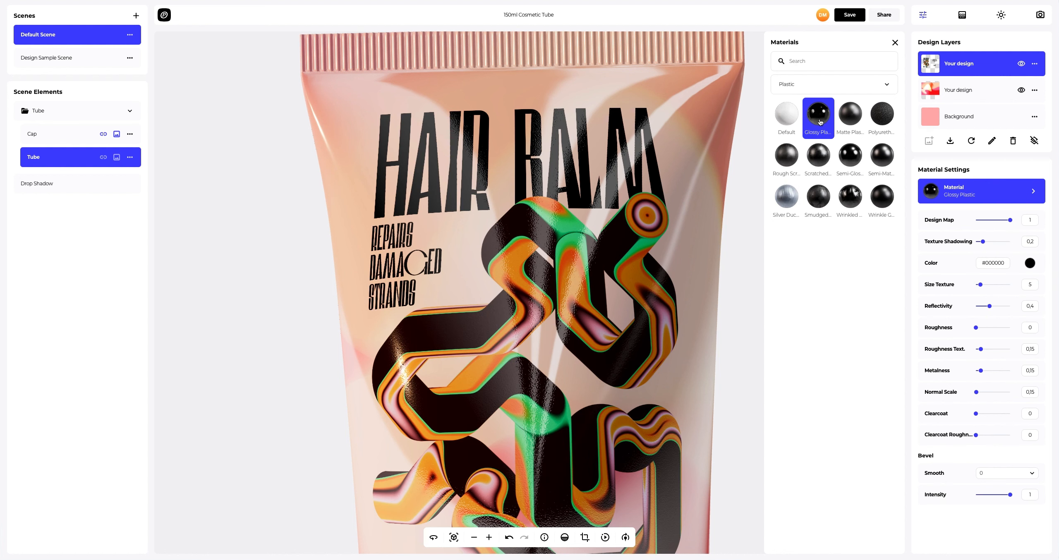
click(895, 43)
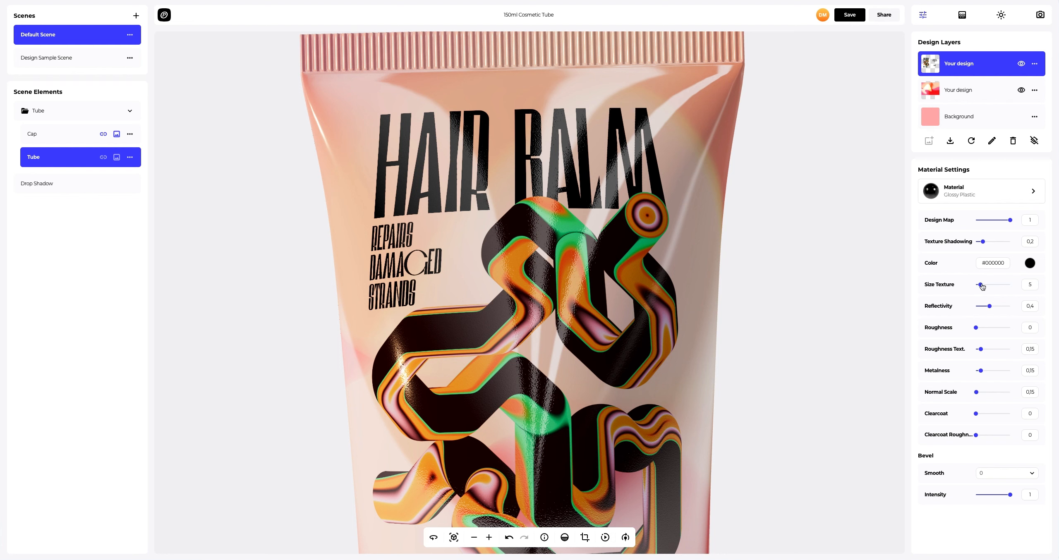
Set the label material's Size Texture to 30, Reflectivity to 0.6 and Roughness to 0.1, with bevel Smooth 1 and a bevel Intensity of 0.11.
drag(981, 285, 981, 329)
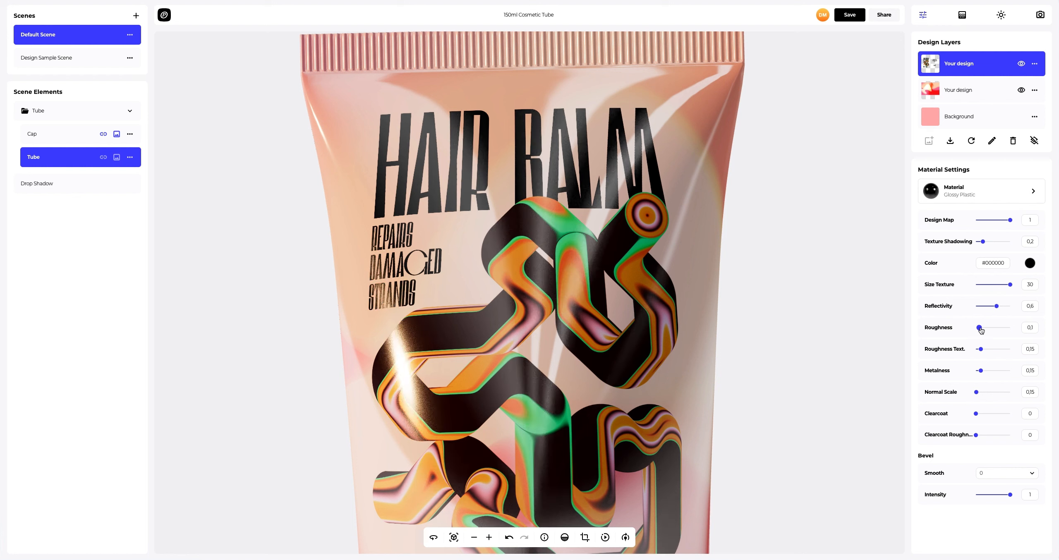
click(1031, 473)
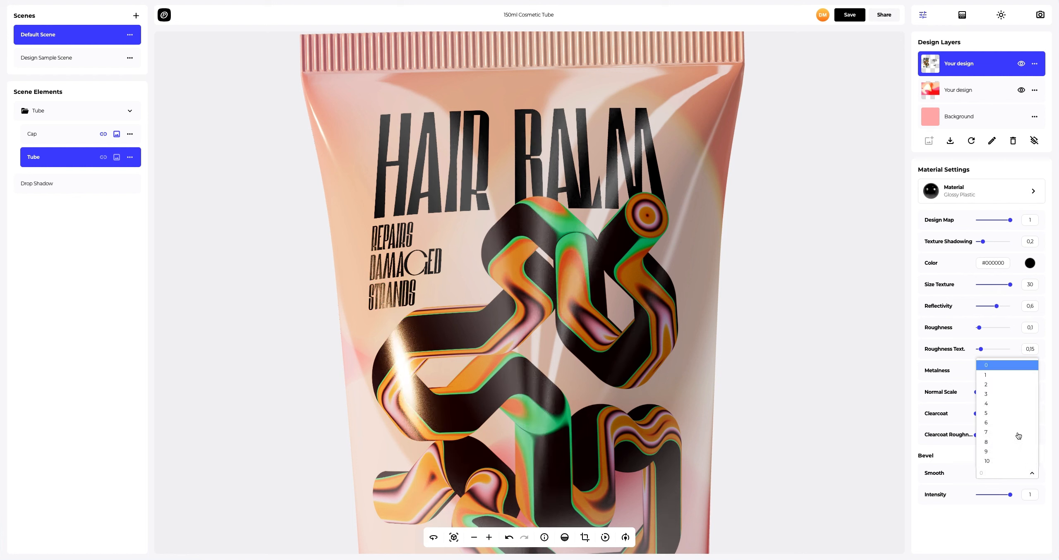
click(994, 375)
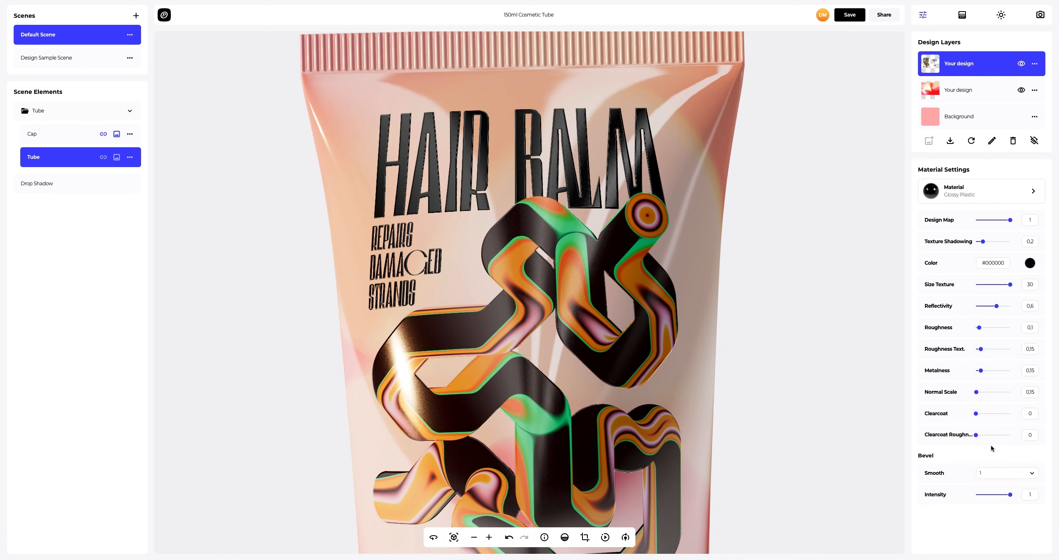
drag(1010, 497, 996, 499)
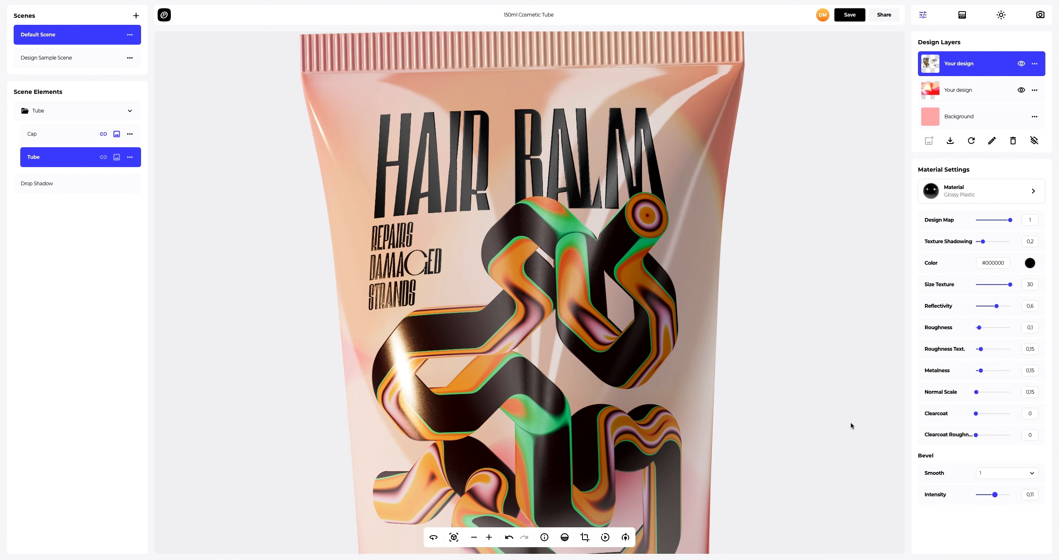
Turn the tube to a tilted view showing the cap's underside and recentre it in the scene.
scroll(690, 384, down, 5)
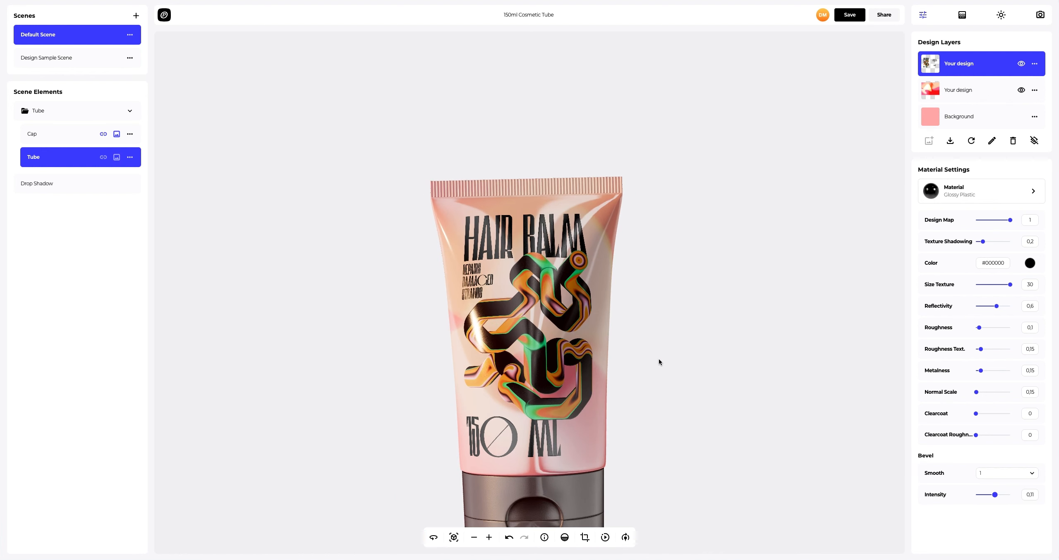
drag(623, 368, 491, 295)
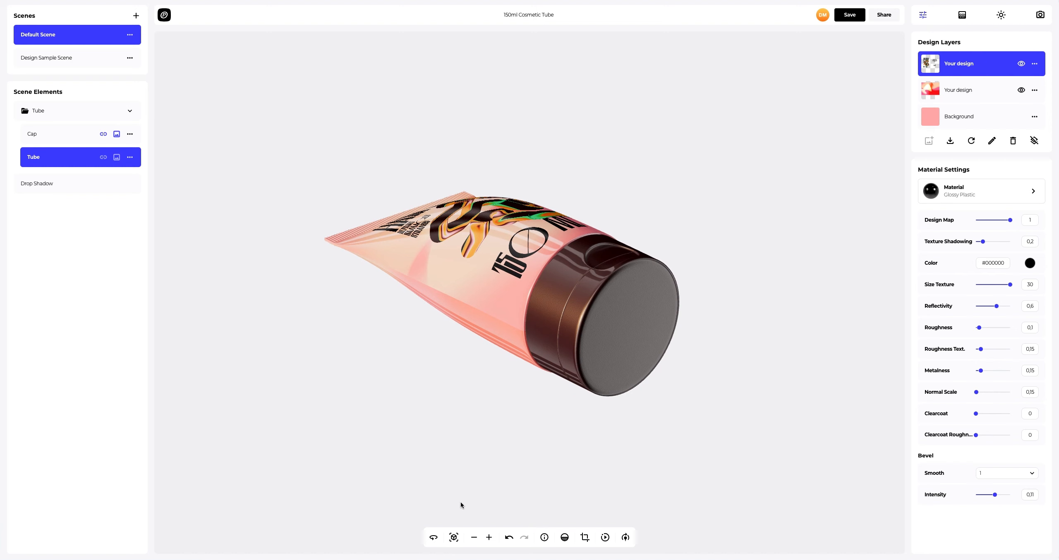
click(454, 538)
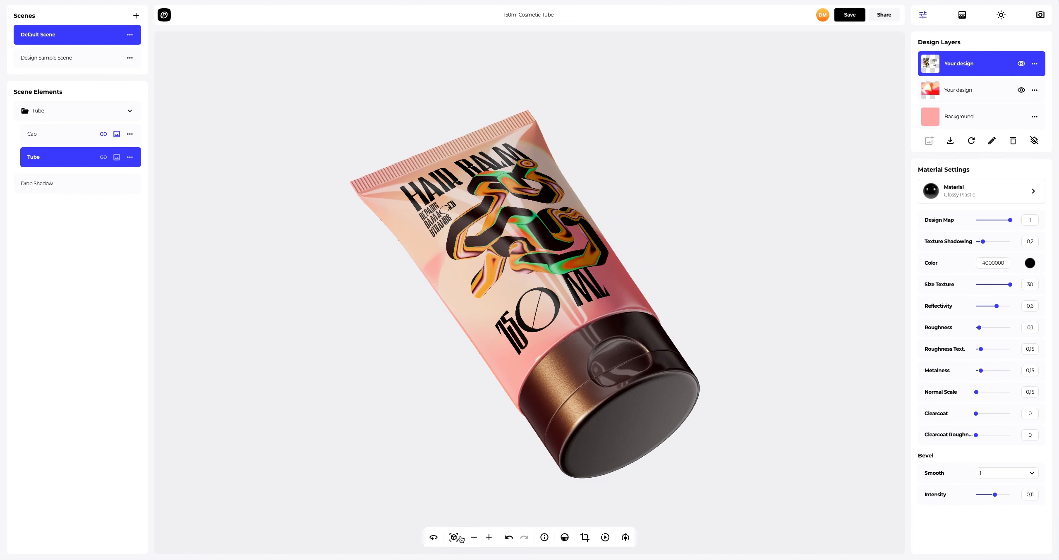
Try solid background colours for the scene, from dark navy to a muted purple.
click(962, 17)
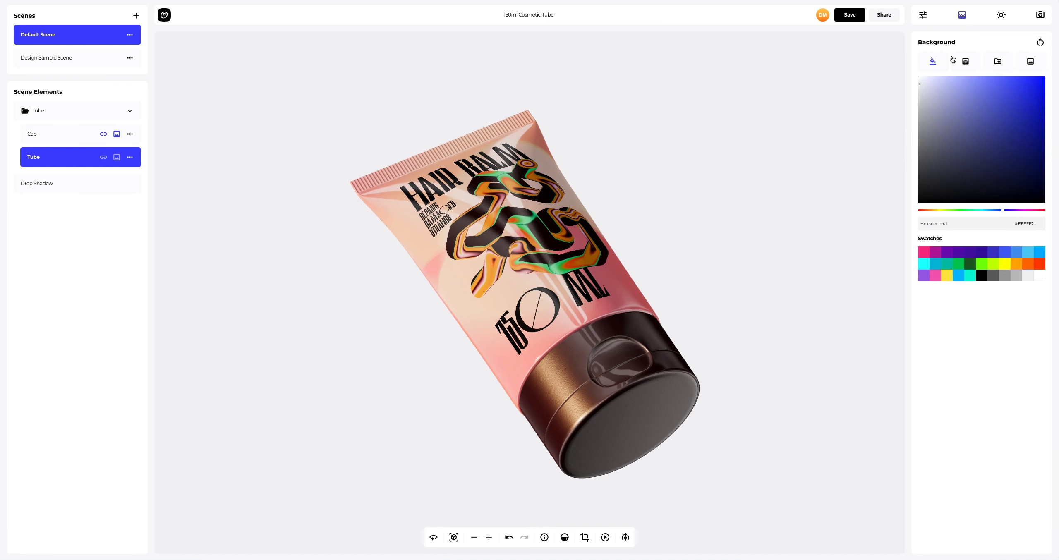
mouse_move(942, 109)
mouse_down()
mouse_move(938, 123)
mouse_move(1015, 162)
mouse_up()
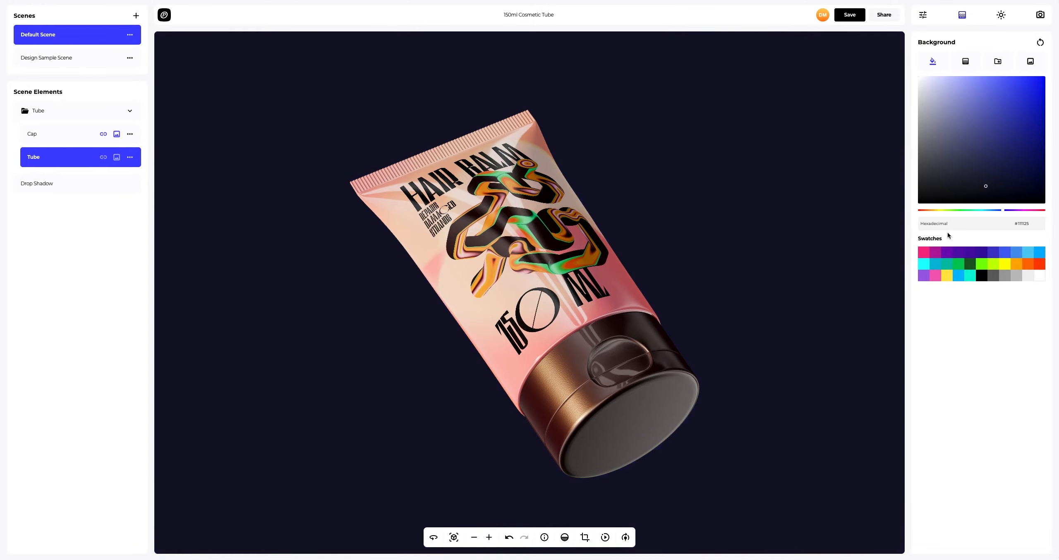
click(935, 252)
drag(957, 179, 969, 169)
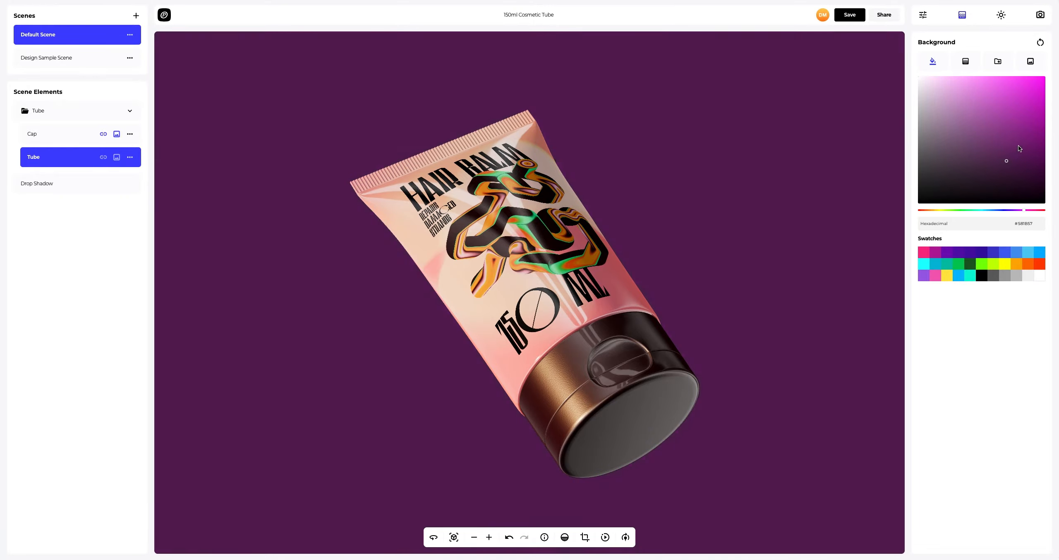
mouse_move(1018, 148)
mouse_down()
mouse_move(1018, 98)
mouse_move(996, 121)
mouse_move(963, 129)
mouse_up()
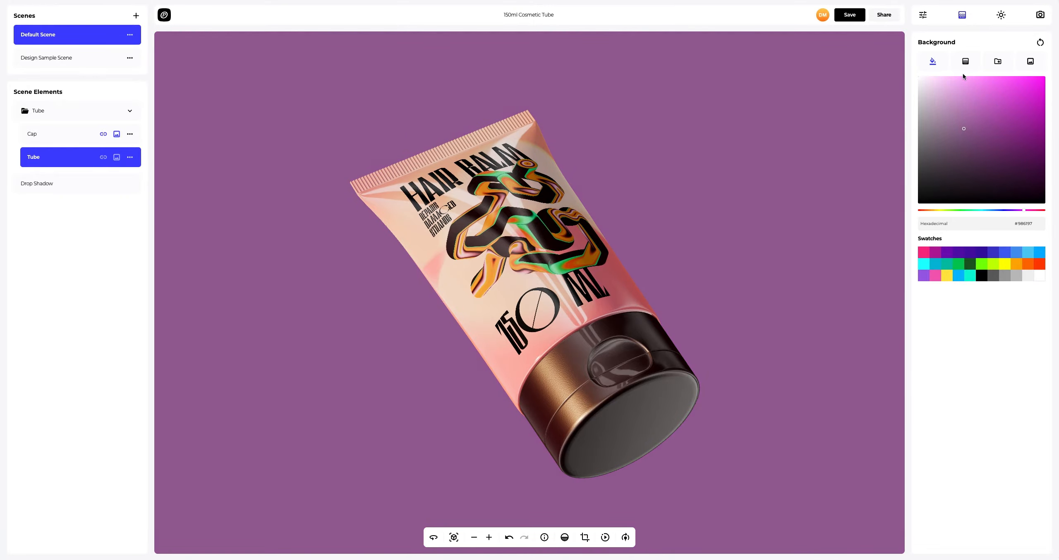
Give the scene a linear gradient background with red #FF0101 as Color A and yellow as Color B.
click(965, 62)
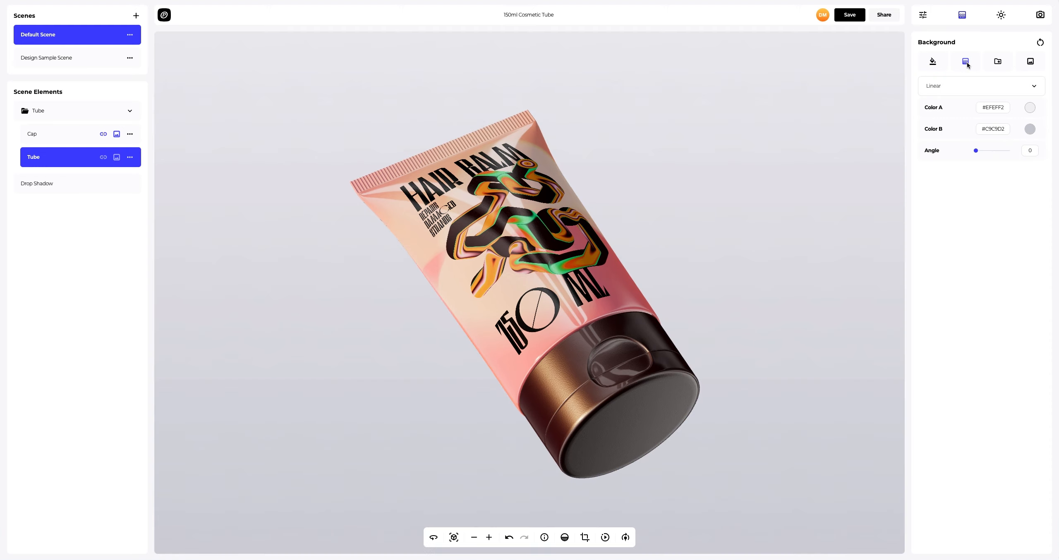
click(1030, 108)
click(1014, 231)
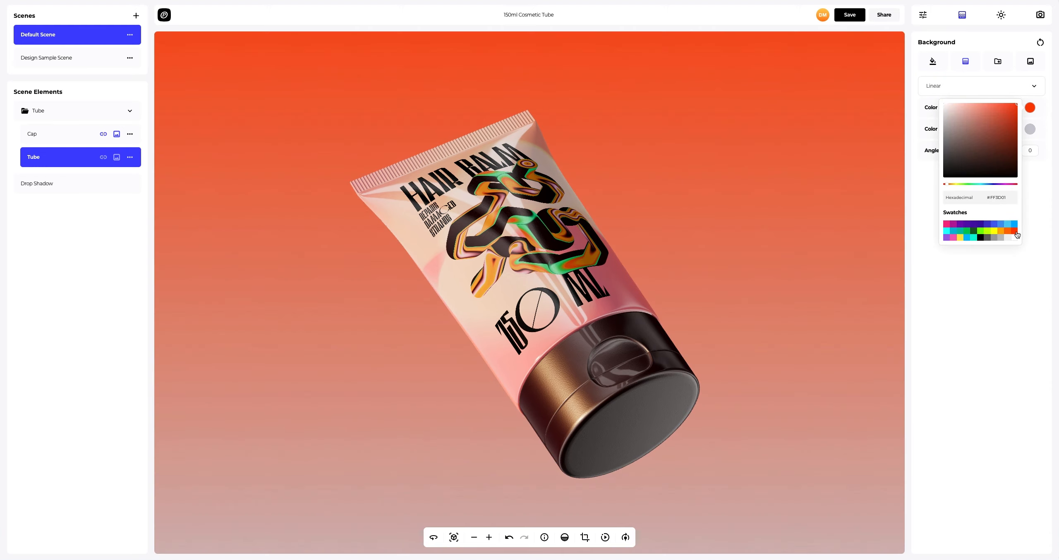
drag(947, 186, 935, 188)
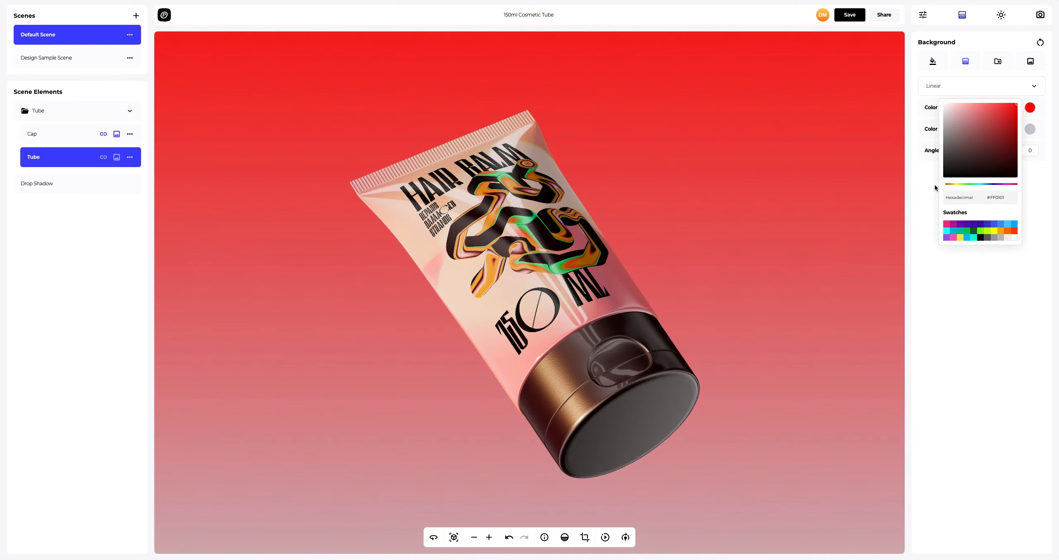
click(1028, 131)
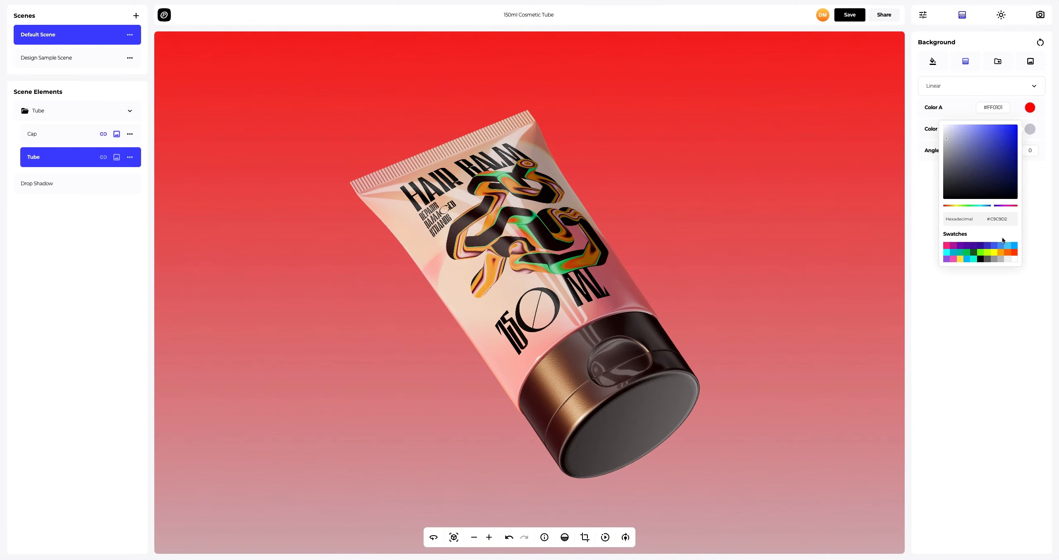
click(995, 253)
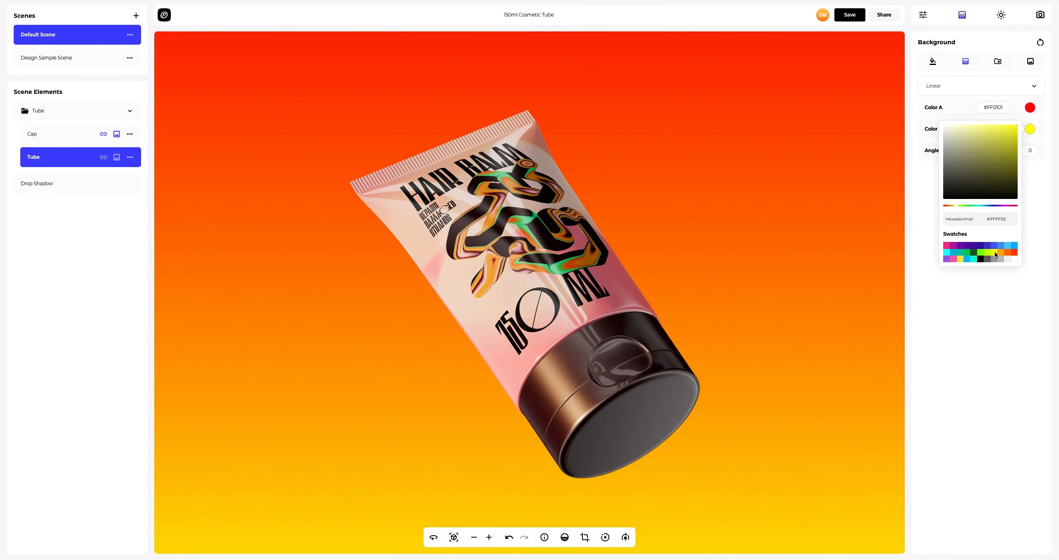
Change the scene background's gradient type from linear to radial.
click(907, 234)
click(947, 86)
click(935, 112)
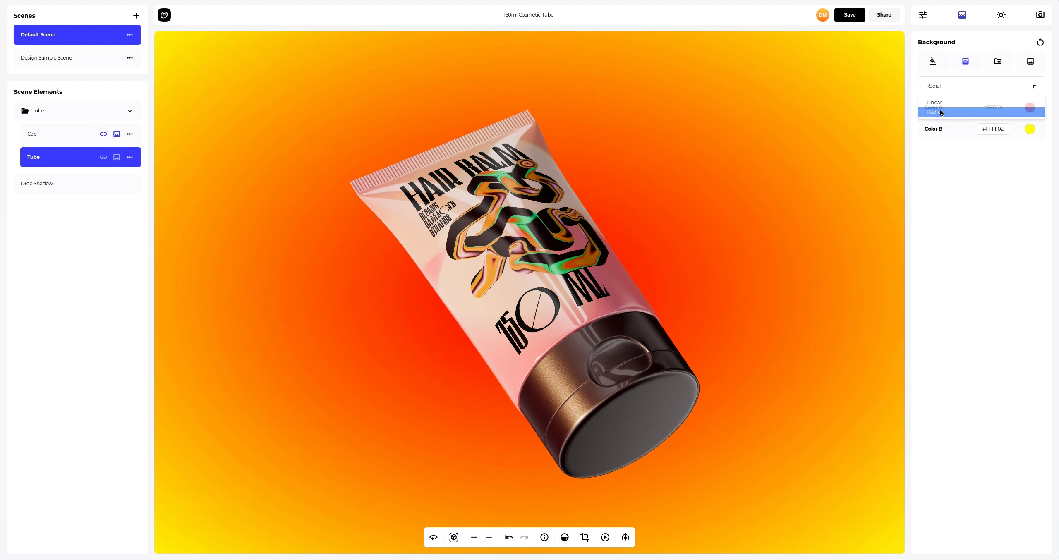
Try preset backgrounds for the scene, including the plain grey, the blue-to-orange sunset and the purple-to-red gradient.
click(996, 62)
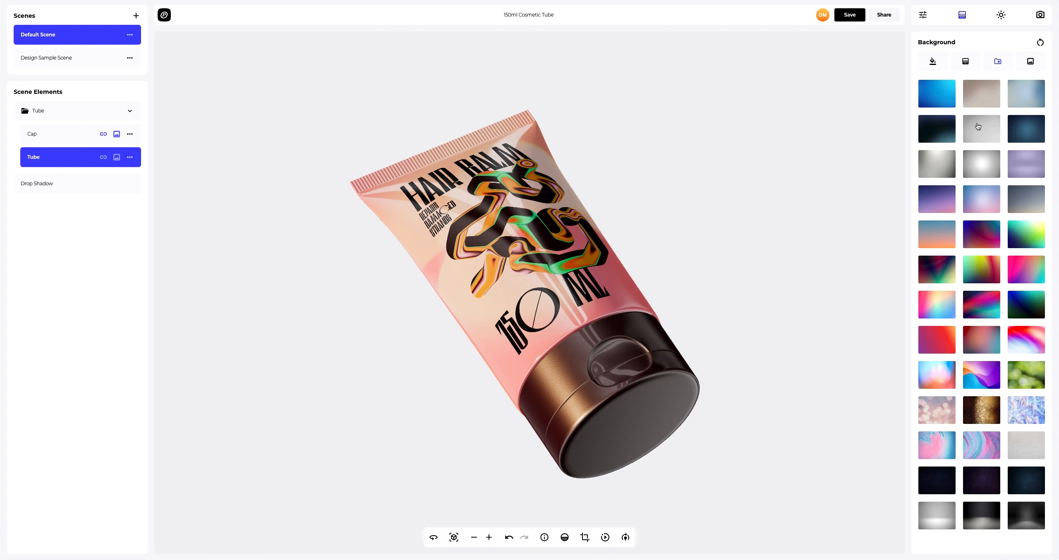
click(977, 126)
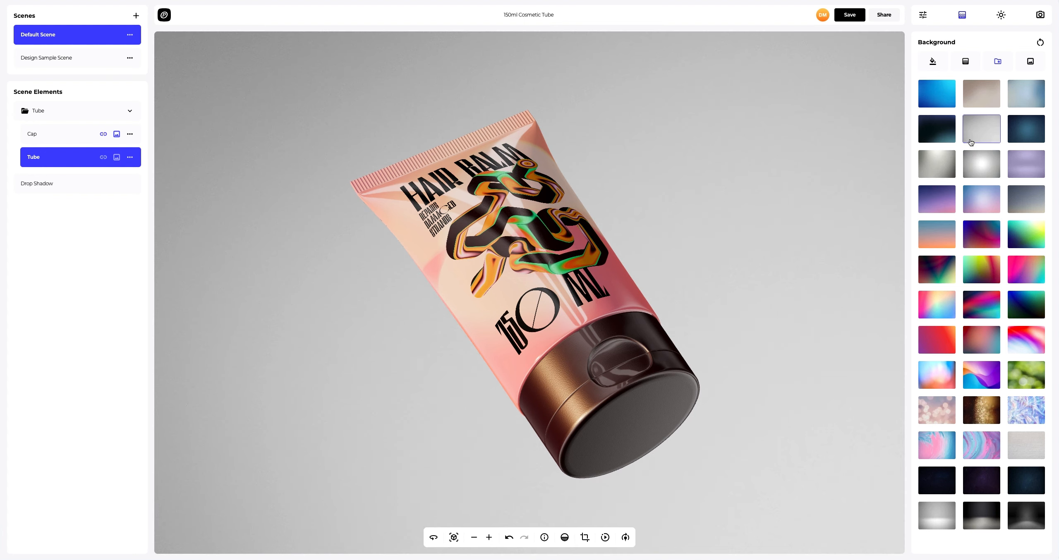
click(943, 202)
click(932, 239)
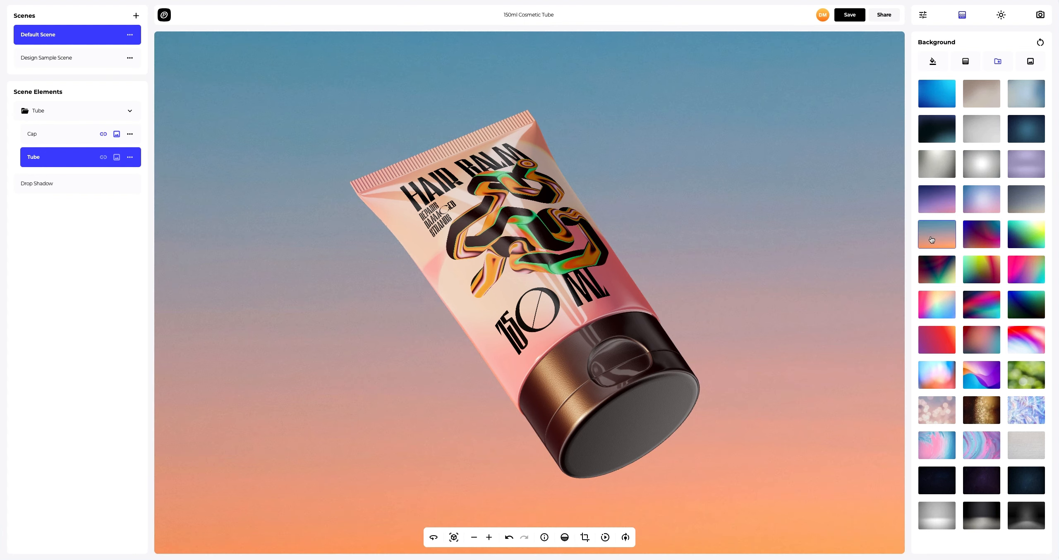
click(941, 336)
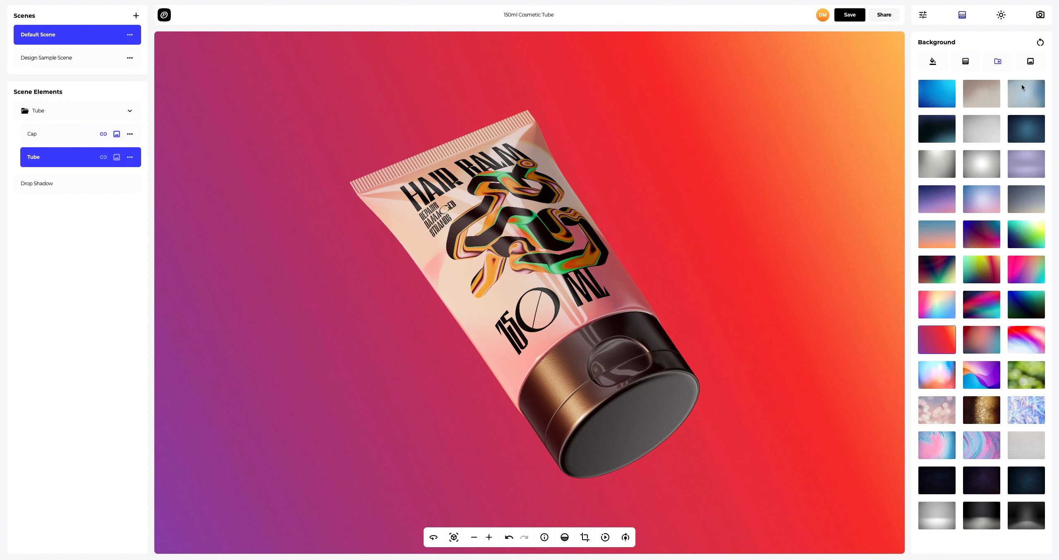
Use the image Background.png as the scene background and turn off Frame Crop so it fills the canvas.
click(1025, 68)
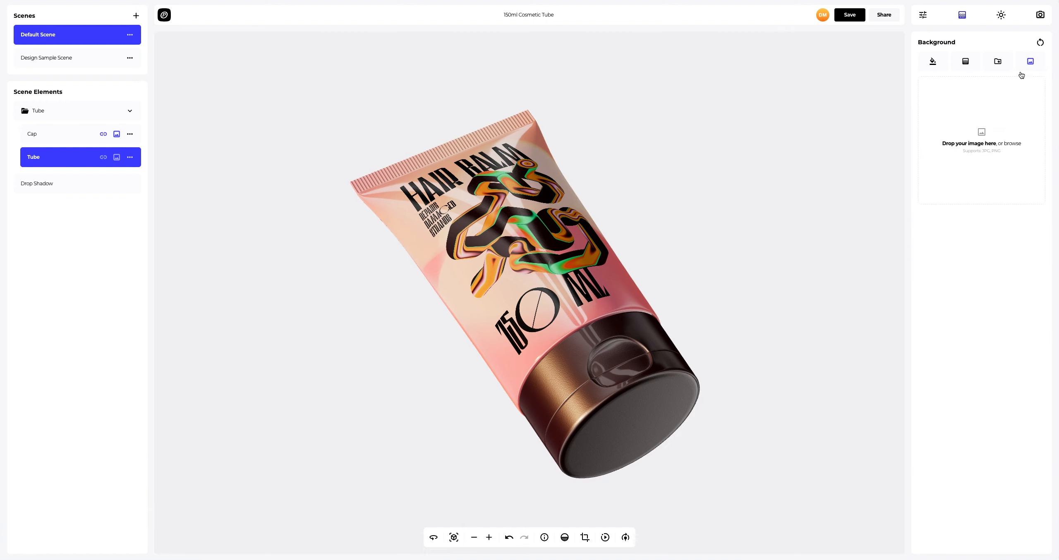
click(981, 134)
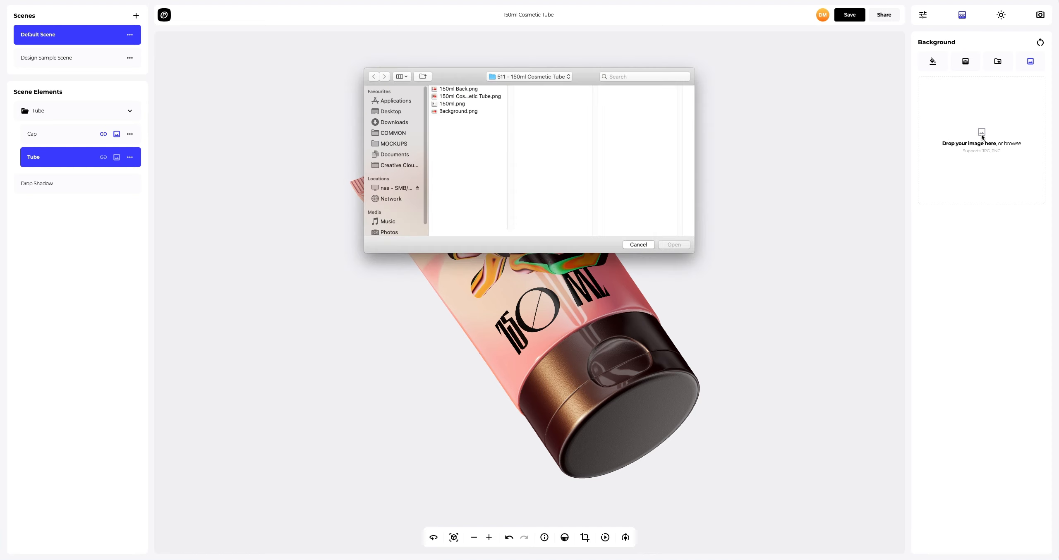
click(473, 110)
click(671, 244)
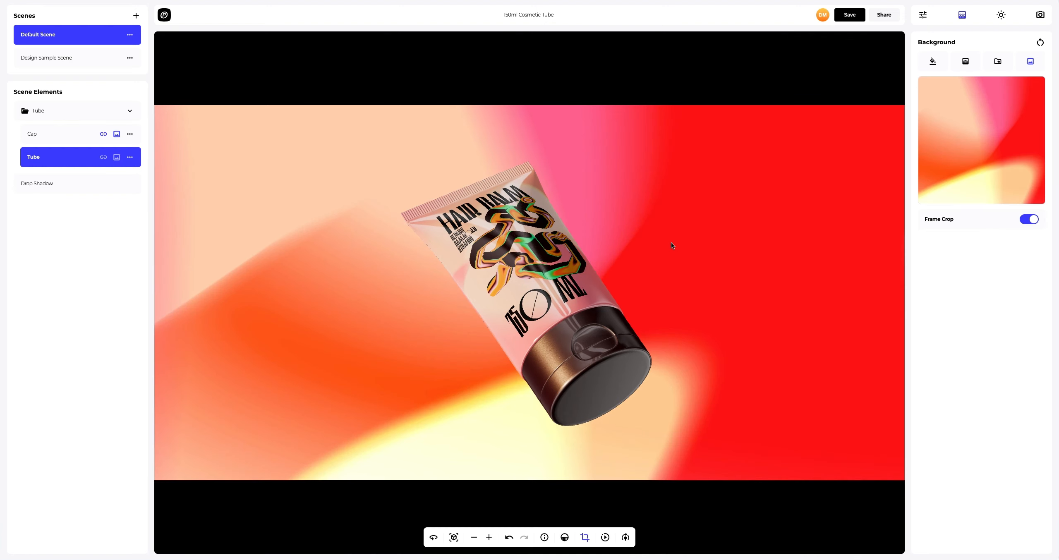
click(1035, 223)
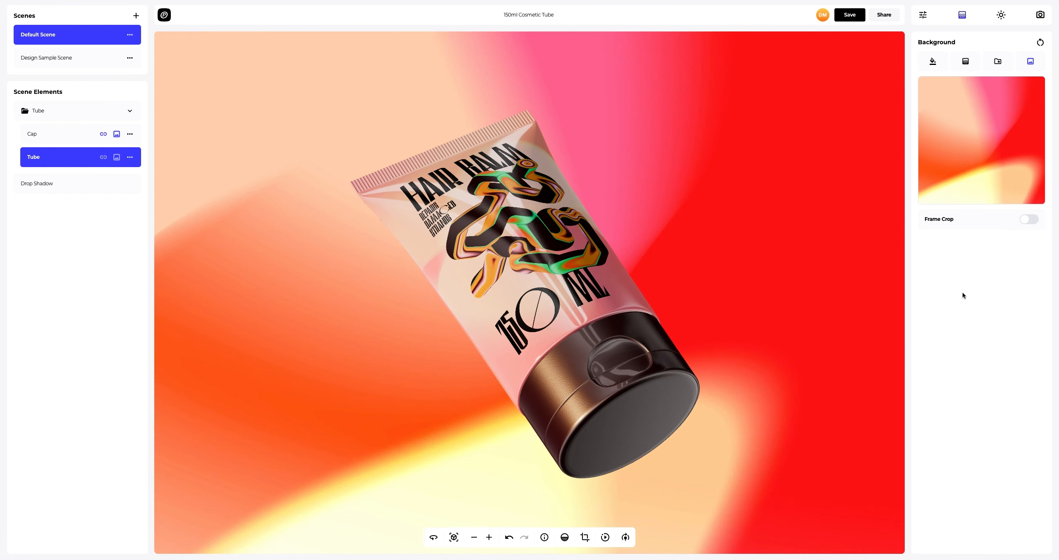
Preview the tube's different motions by scrubbing the animation sliders, and return it to its original pose.
click(625, 537)
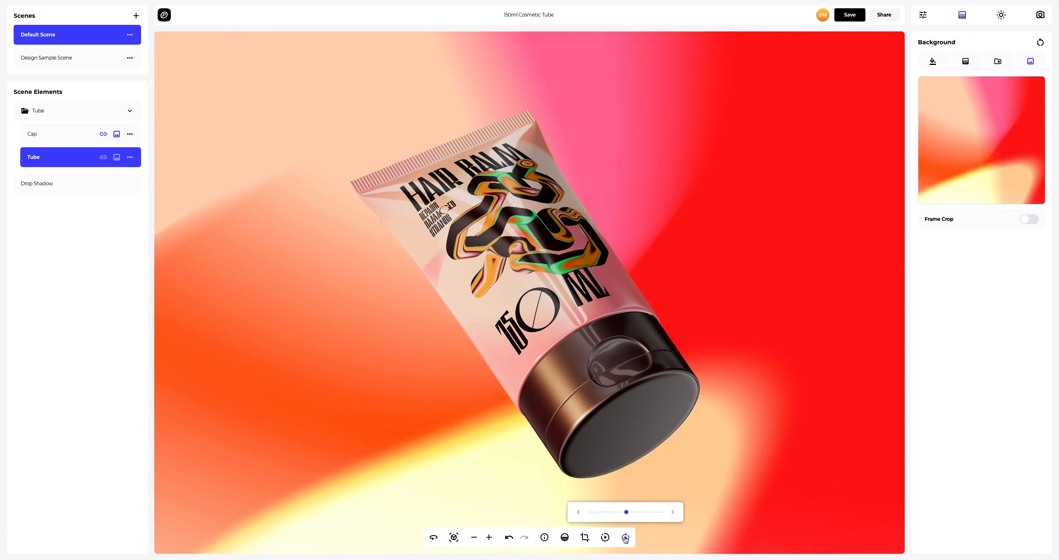
drag(641, 513, 649, 513)
click(604, 538)
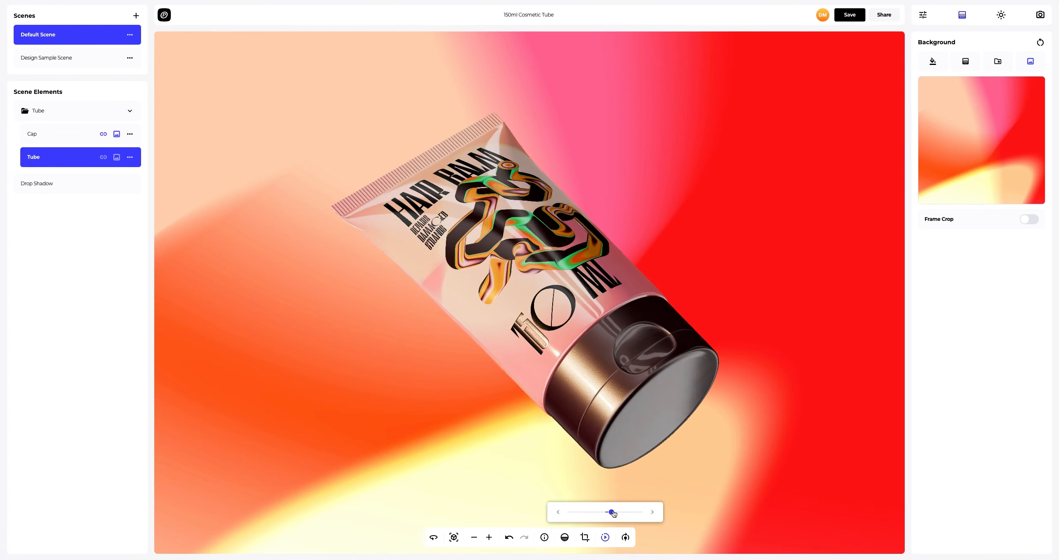
drag(606, 511, 618, 513)
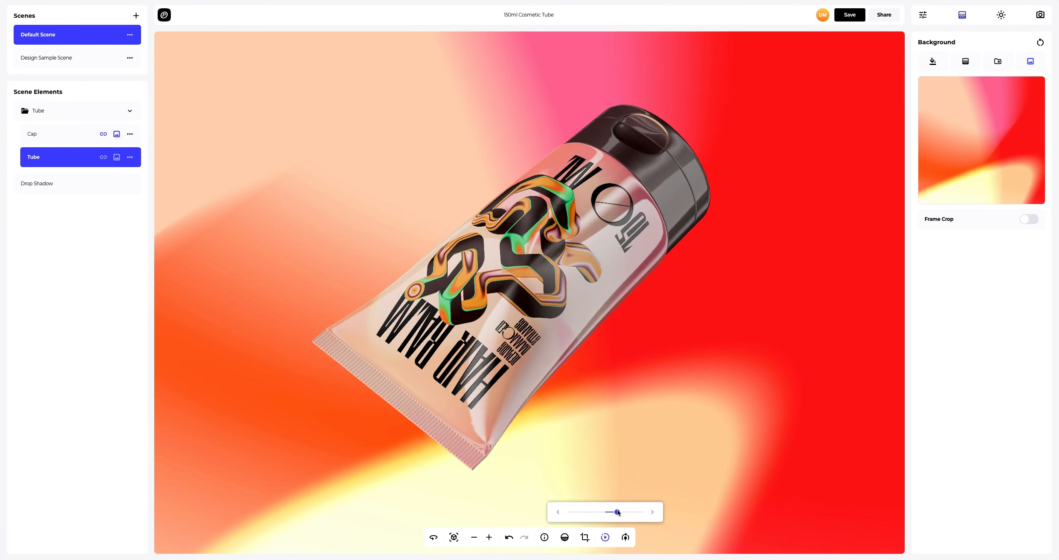
click(605, 538)
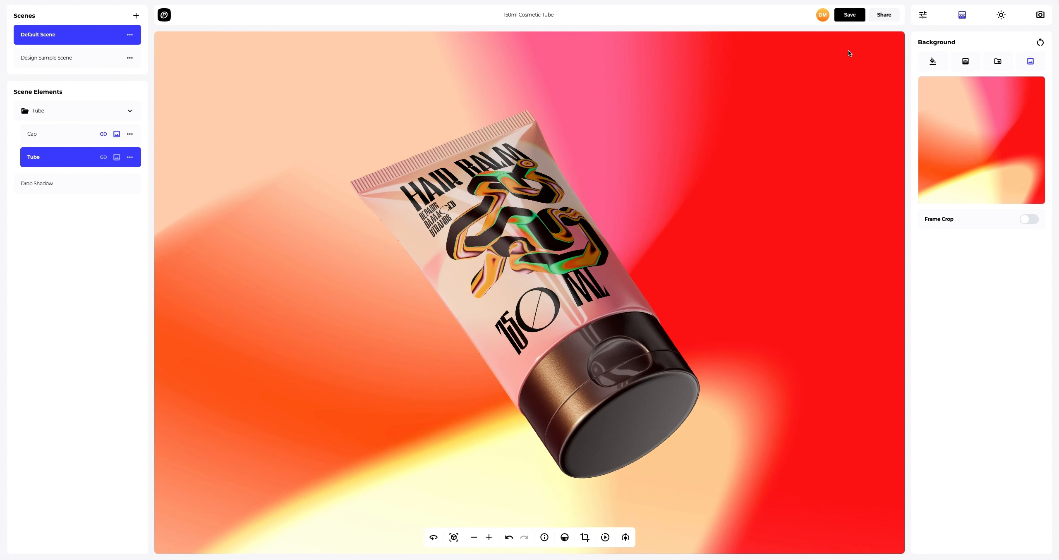
Save the project and enable public access to it in the sharing settings.
click(850, 16)
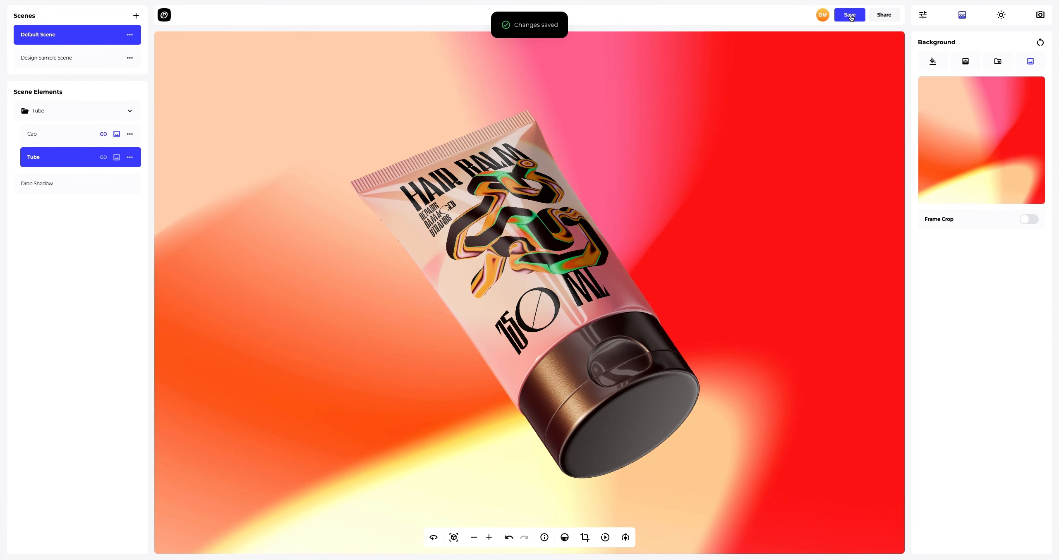
click(885, 15)
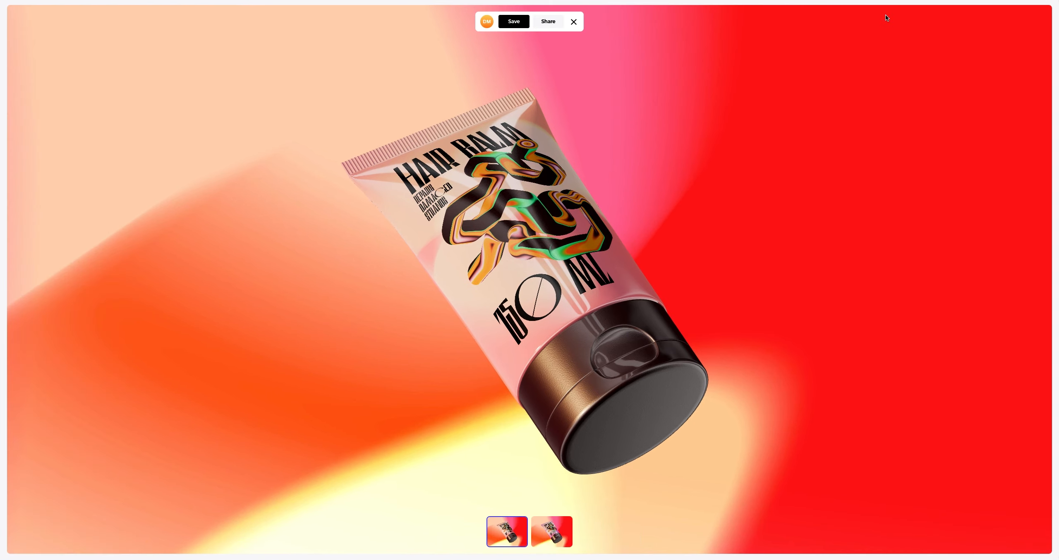
click(550, 22)
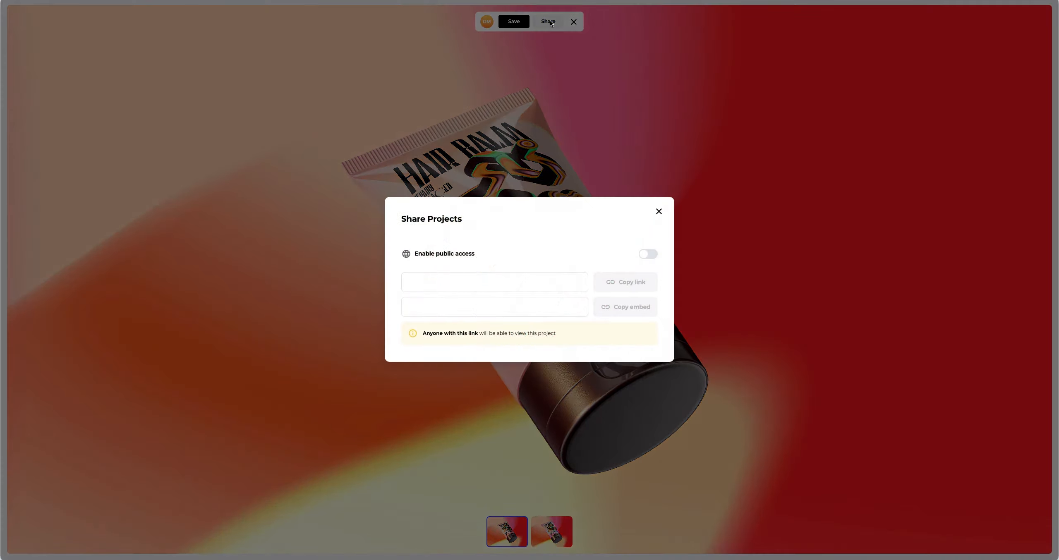
click(644, 254)
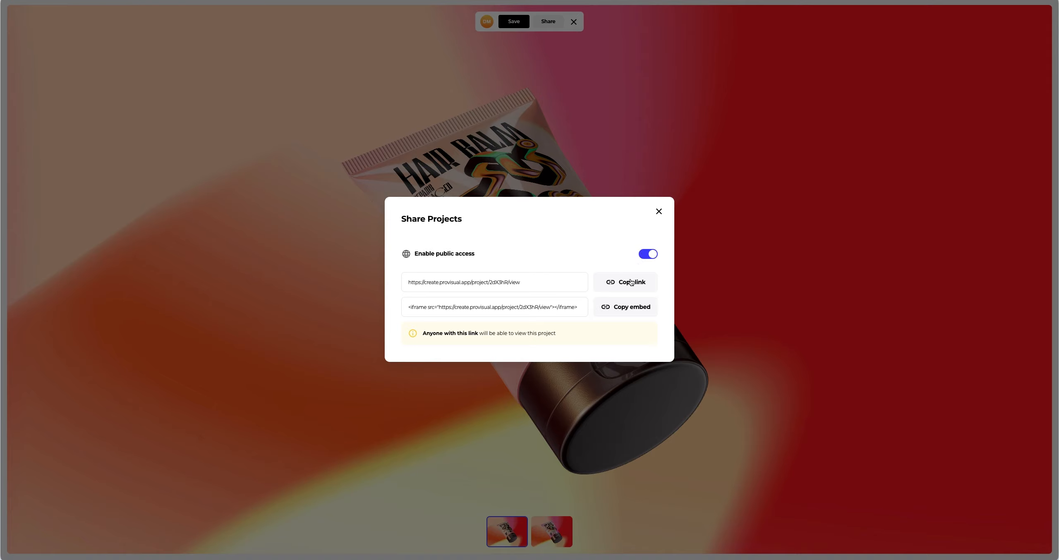